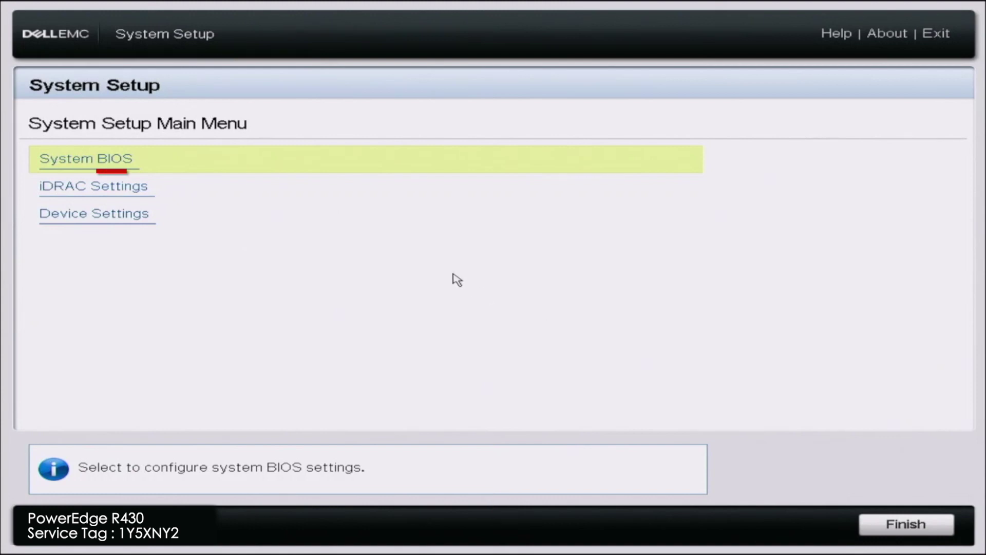
pyautogui.click(456, 200)
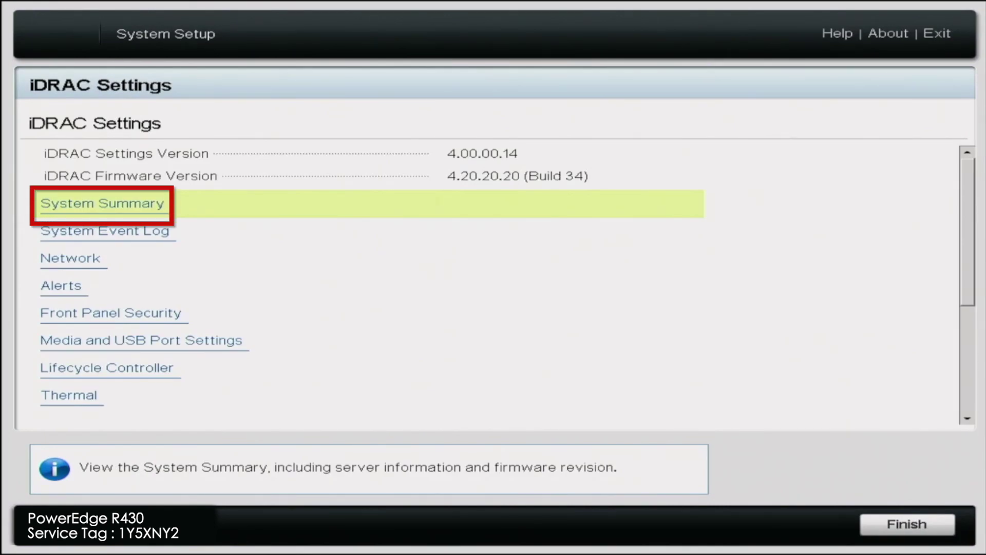
pyautogui.press('Return')
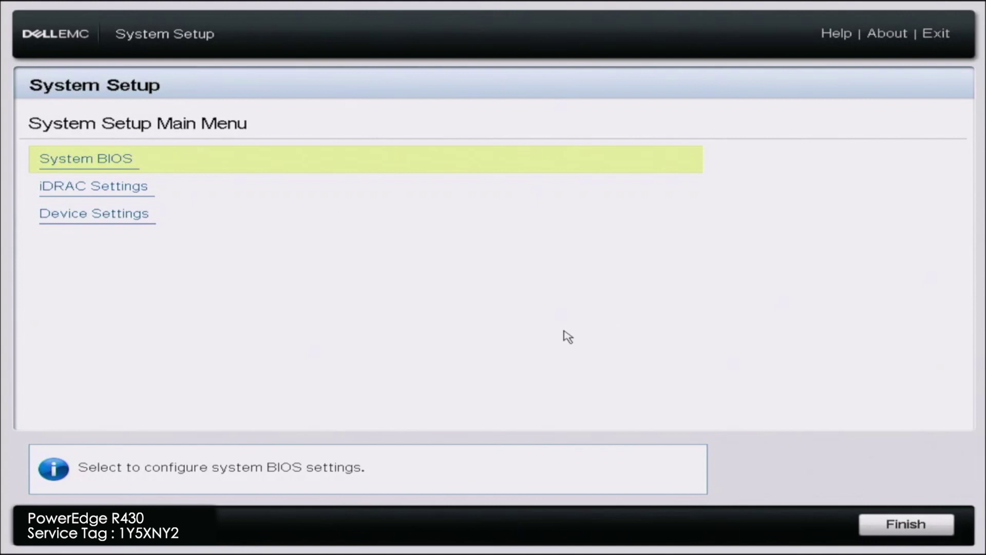
# Under iDRAC Settings > Network, set IPv4 Enable DHCP to Enabled and select the Preferred DNS field.
pyautogui.click(457, 201)
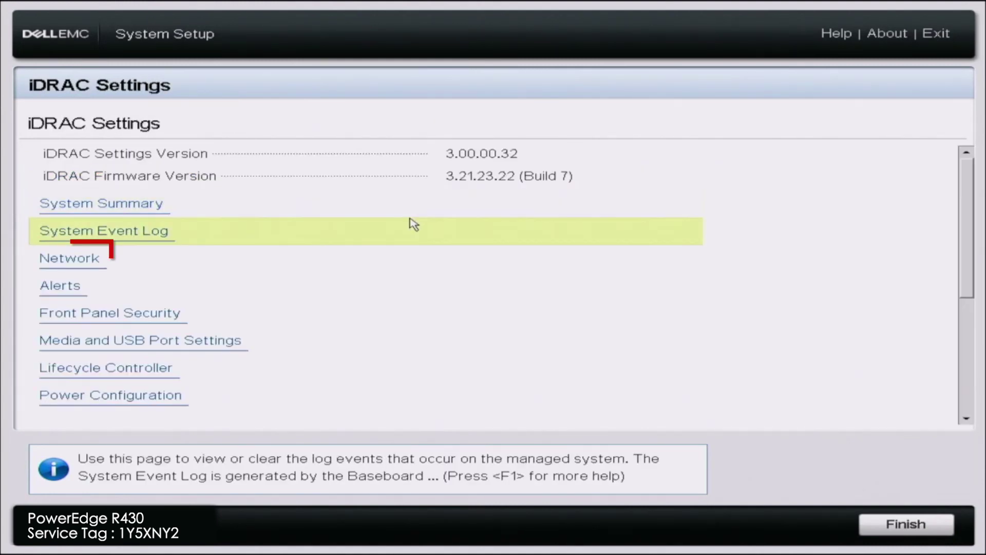
pyautogui.click(211, 260)
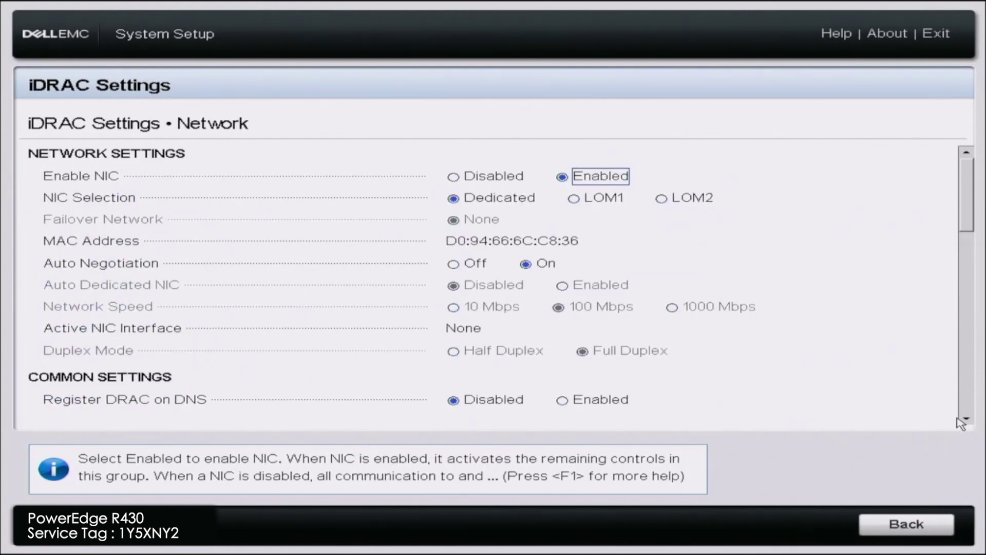
pyautogui.scroll(-5, 961, 423)
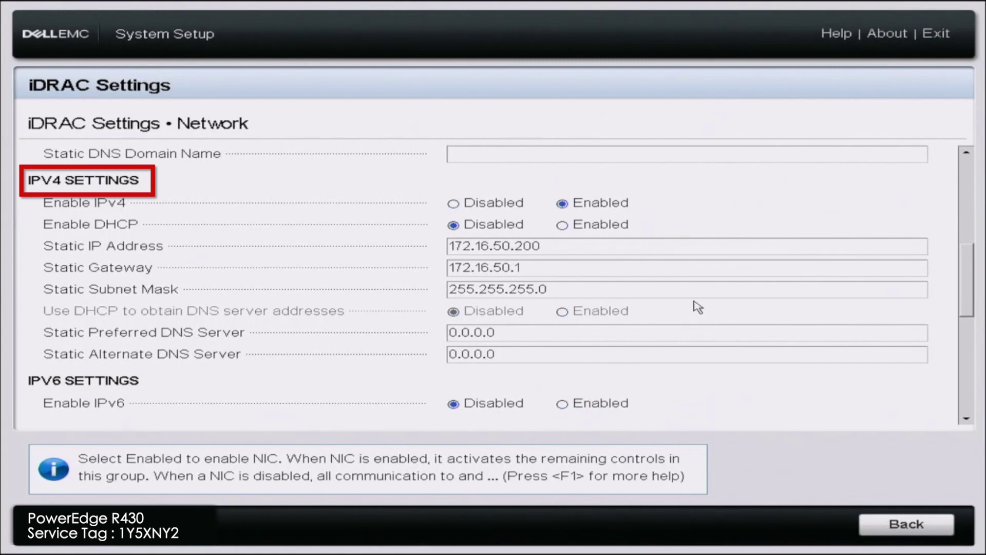
pyautogui.click(570, 228)
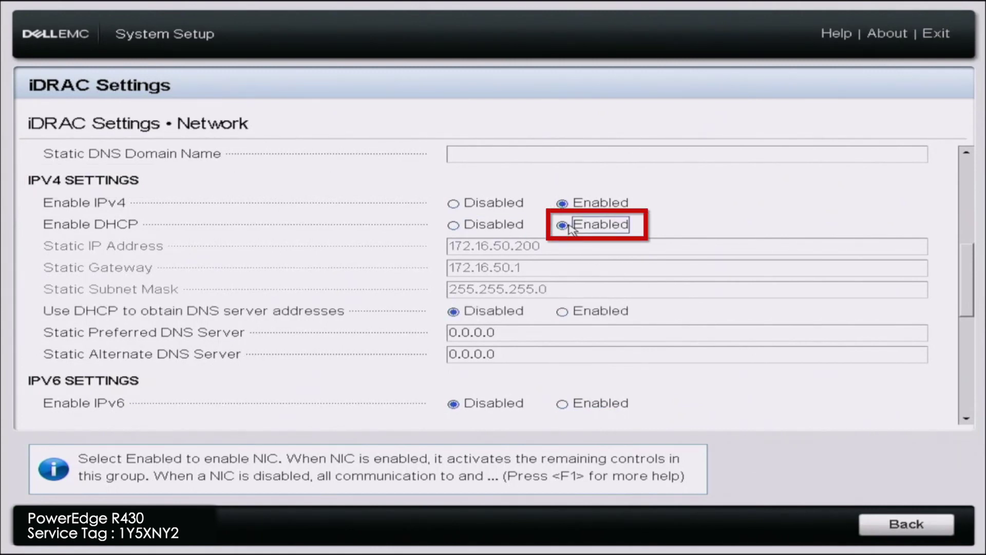
pyautogui.click(546, 339)
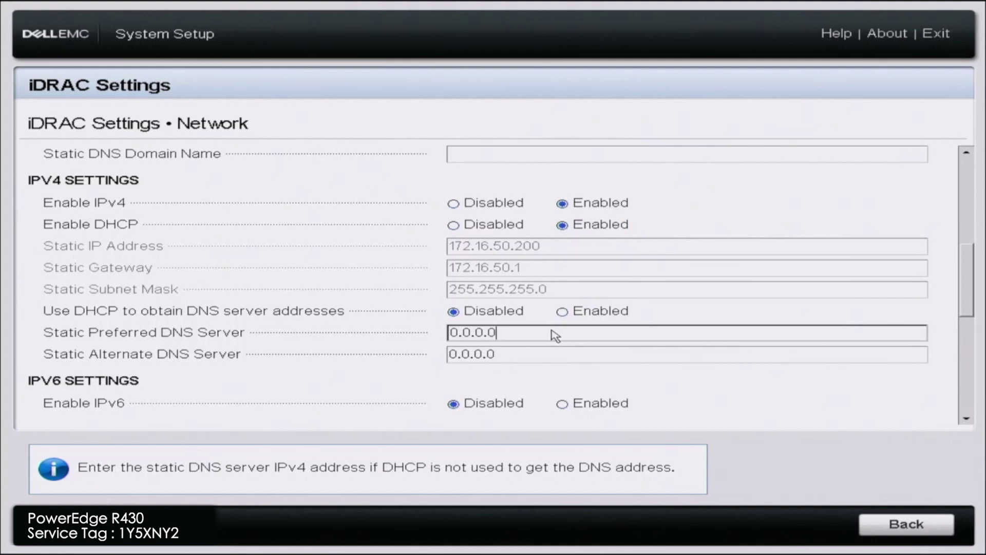
# Set the Preferred DNS server to 8.8.8.8 and the Alternate DNS server to 8.8.4.4.
pyautogui.press('BackSpace')
pyautogui.press('BackSpace')
pyautogui.press('BackSpace')
pyautogui.press('BackSpace')
pyautogui.press('BackSpace')
pyautogui.press('BackSpace')
pyautogui.press('BackSpace')
pyautogui.write('8.8.8')
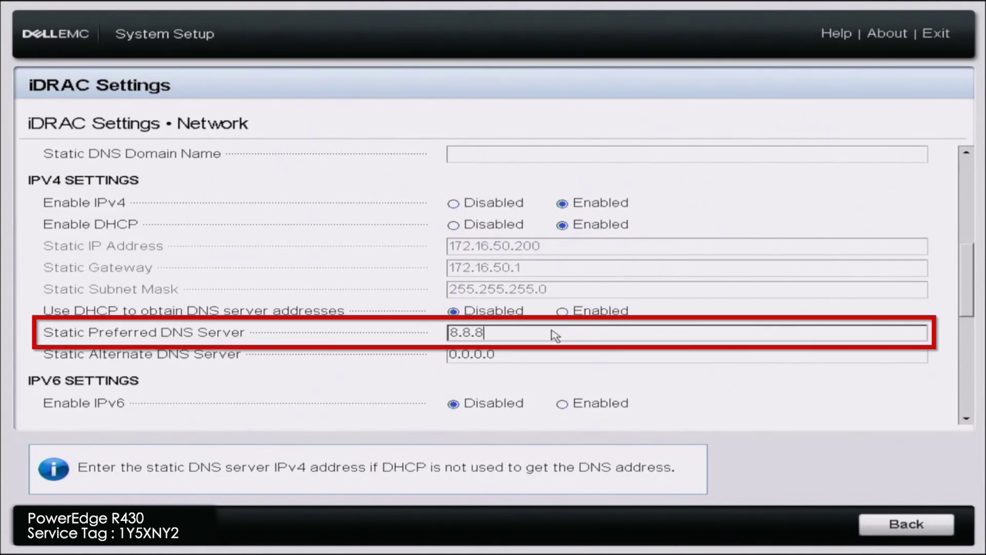
pyautogui.write('.8')
pyautogui.press('Tab')
pyautogui.press('BackSpace')
pyautogui.press('BackSpace')
pyautogui.press('BackSpace')
pyautogui.press('BackSpace')
pyautogui.press('BackSpace')
pyautogui.press('BackSpace')
pyautogui.press('BackSpace')
pyautogui.write('8.')
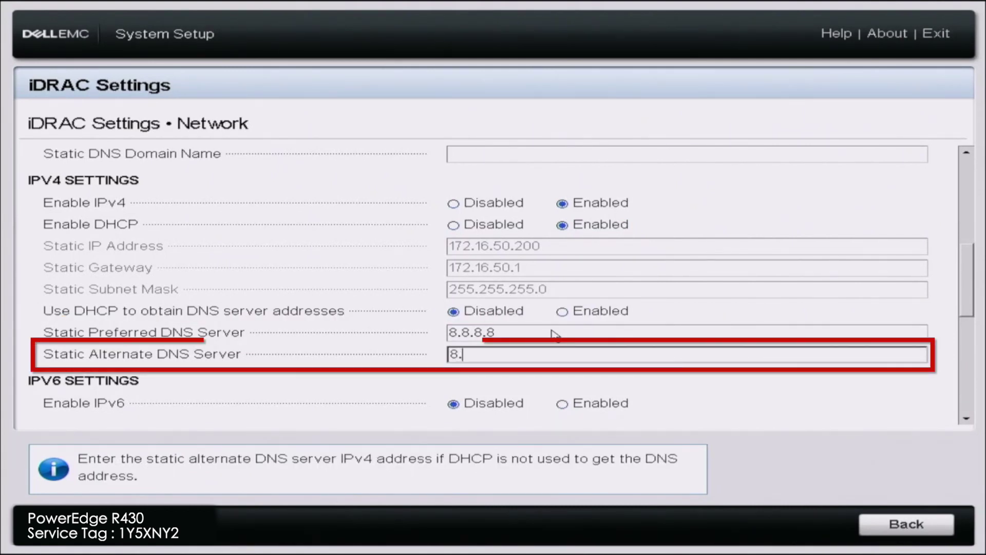
pyautogui.write('8.4.4')
pyautogui.press('Tab')
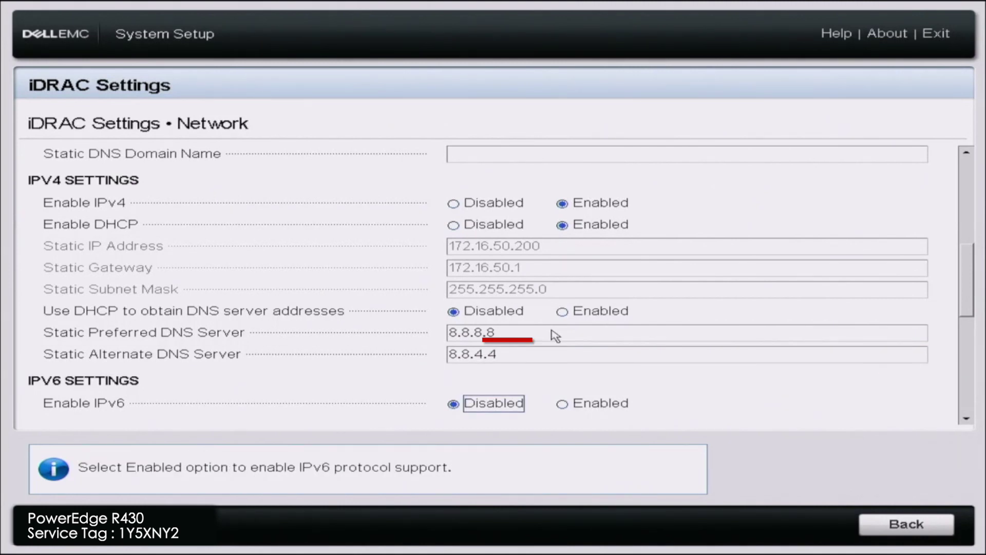
# Leave the Network page, confirm saving the changes, and acknowledge the success message.
pyautogui.press('Tab')
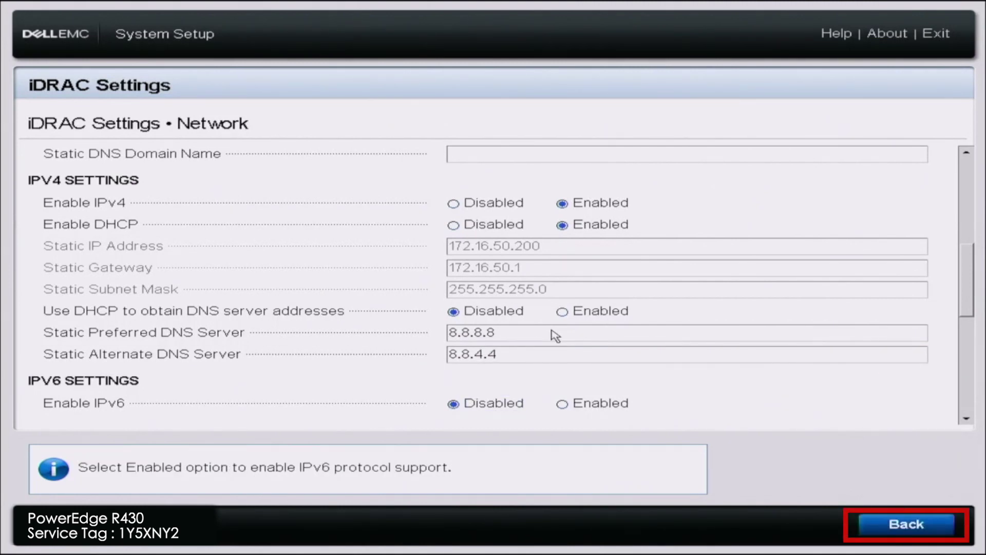
pyautogui.press('Return')
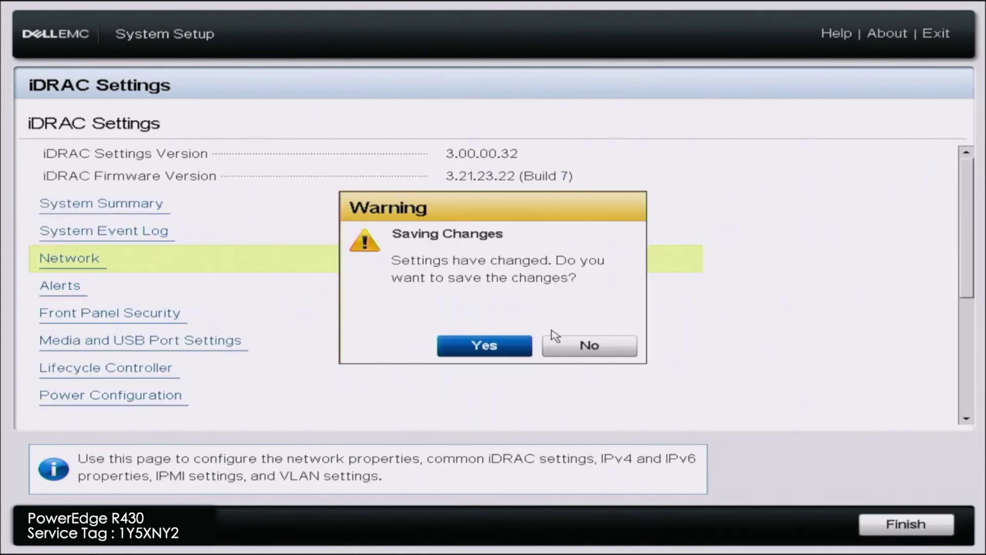
pyautogui.press('Return')
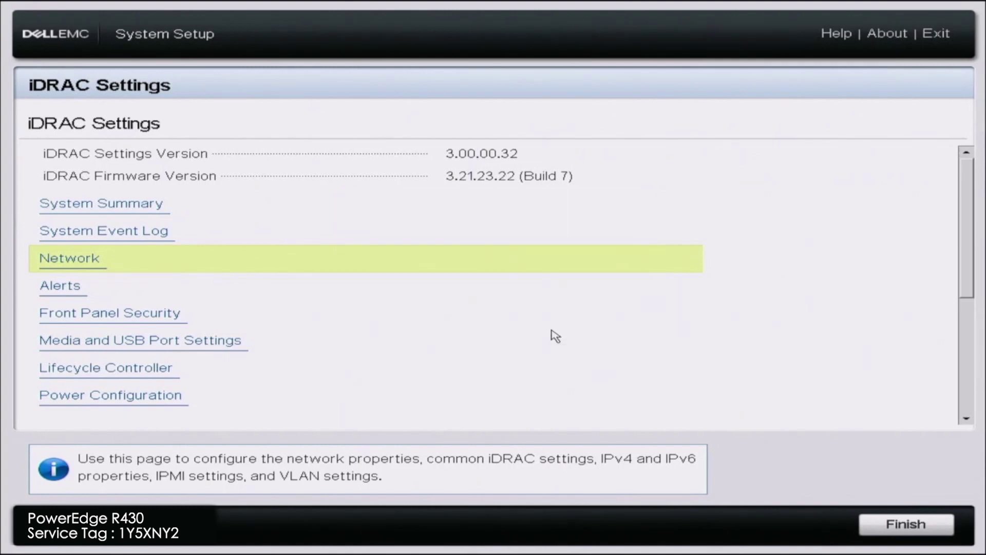
pyautogui.press('Return')
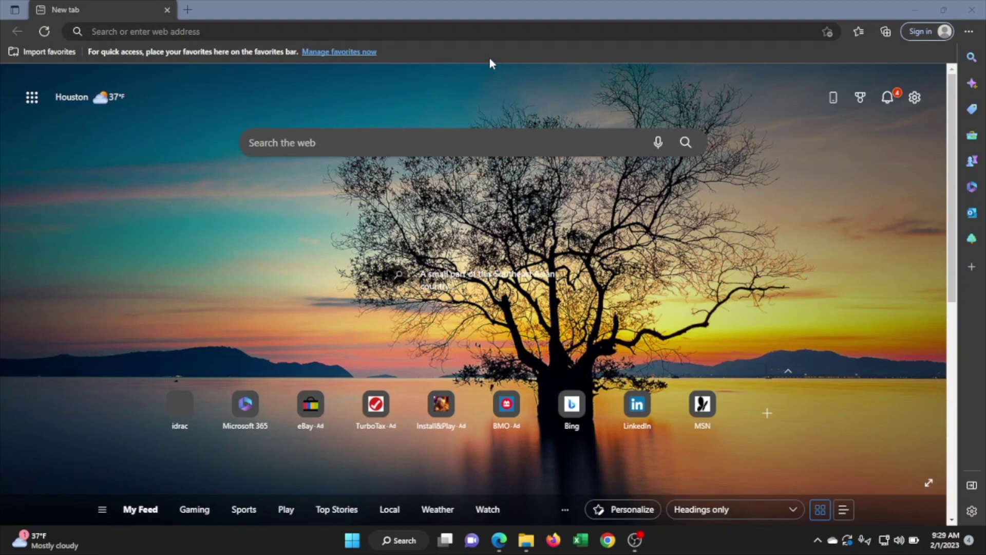
# Go to 172.16.50.133 in the Edge address bar.
pyautogui.click(473, 36)
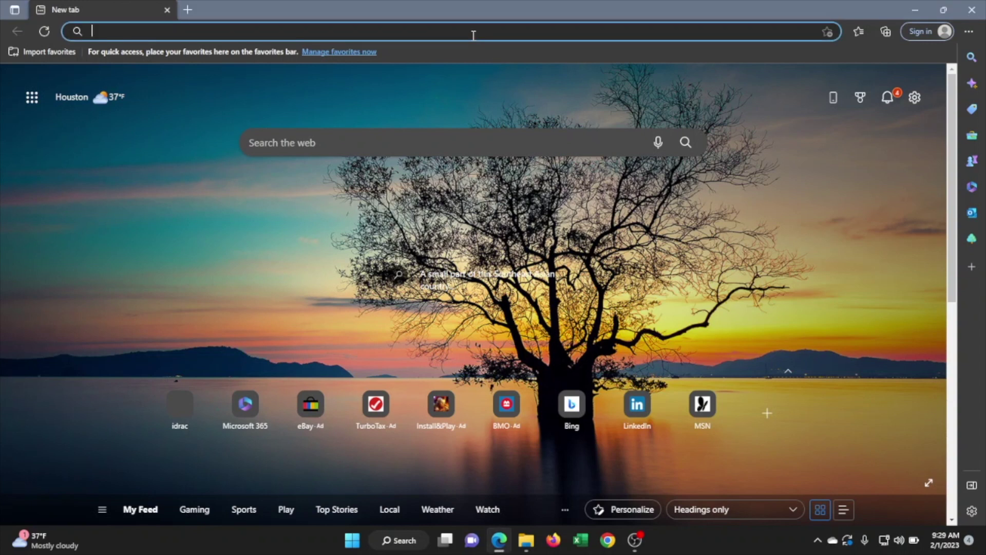
pyautogui.write('172.16.')
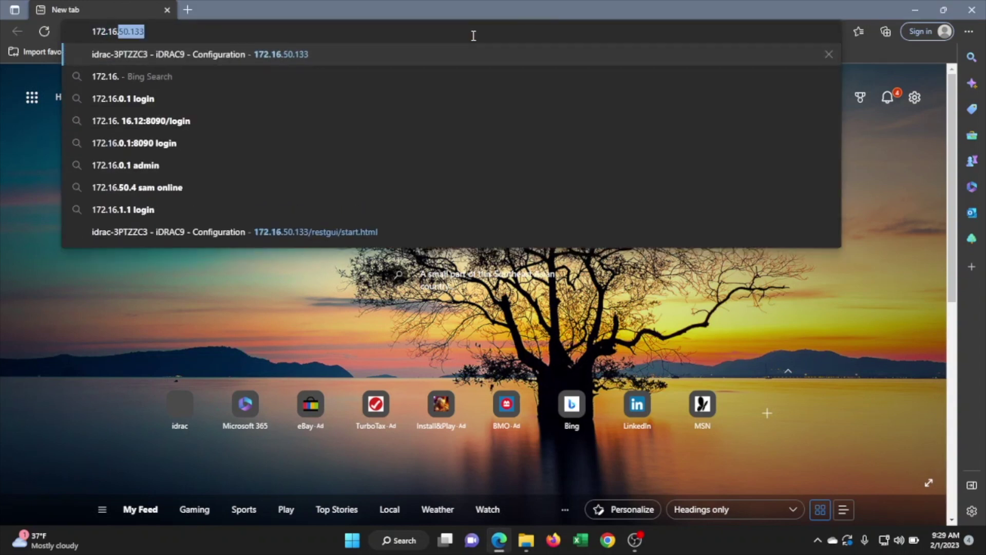
pyautogui.write('50.133')
pyautogui.press('Return')
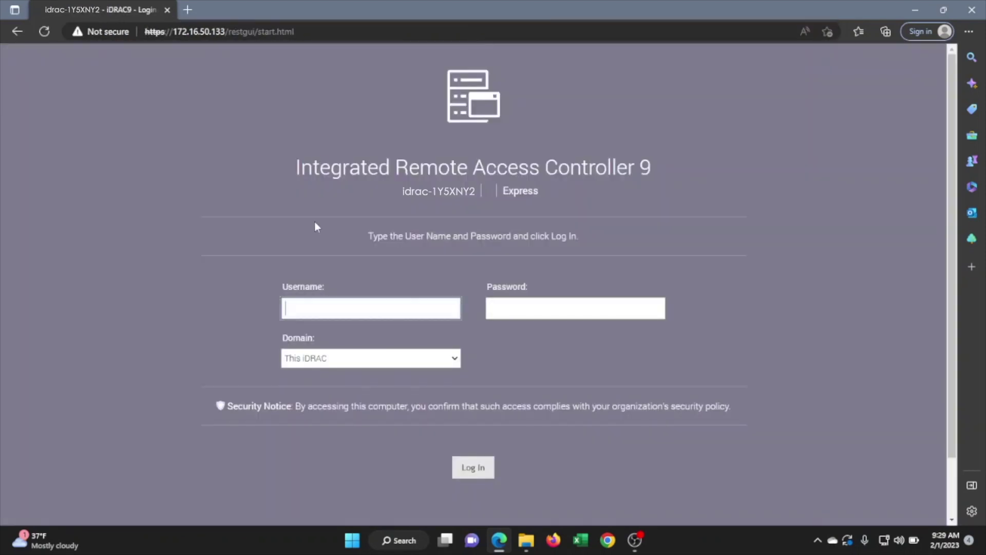
# Log in with the default administrator username and password, choosing Keep Default Password.
pyautogui.write('r')
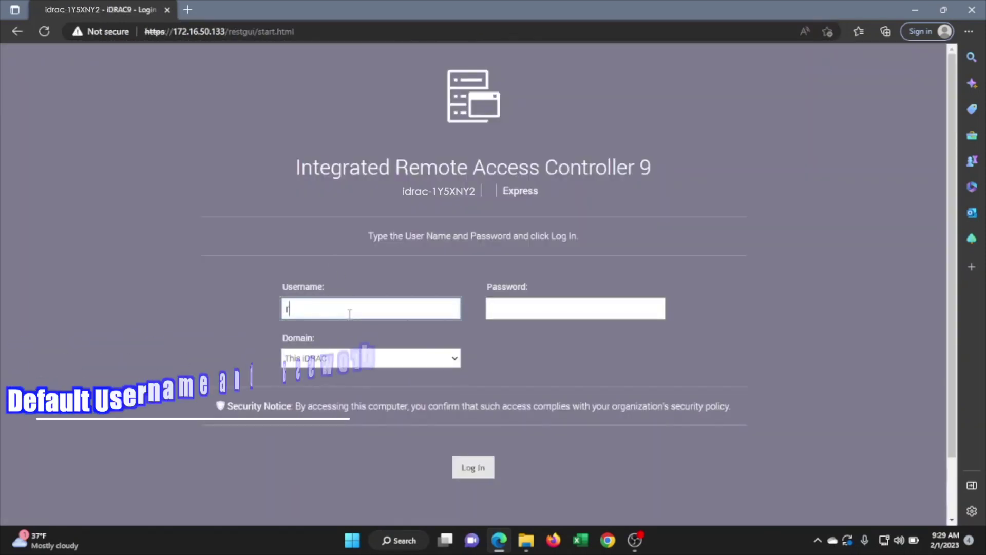
pyautogui.write('oot')
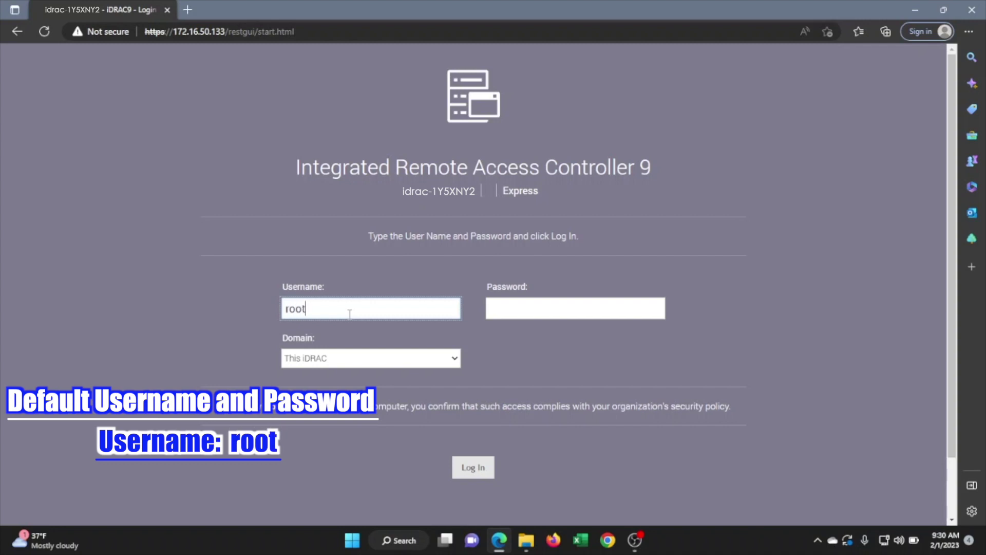
pyautogui.press('Tab')
pyautogui.write('calv')
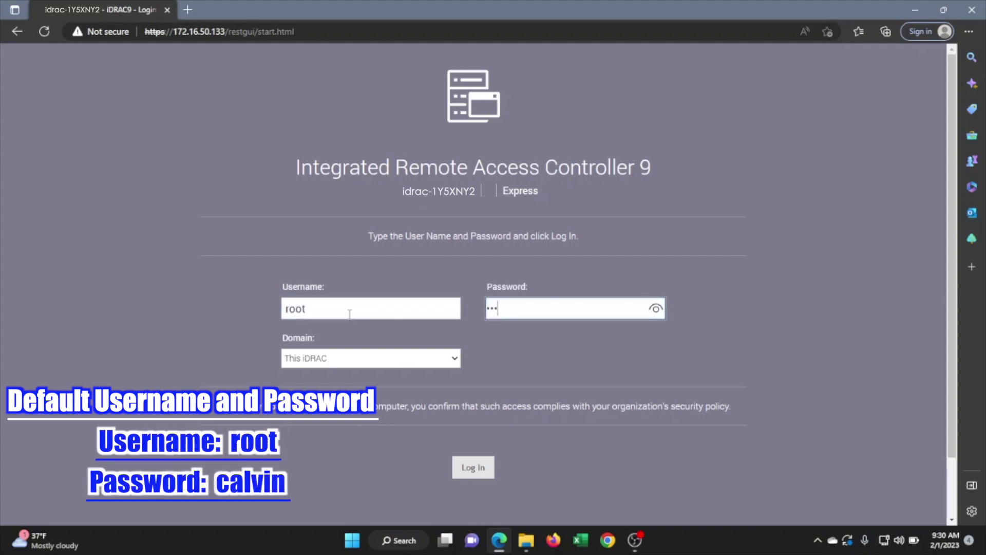
pyautogui.write('in')
pyautogui.press('Return')
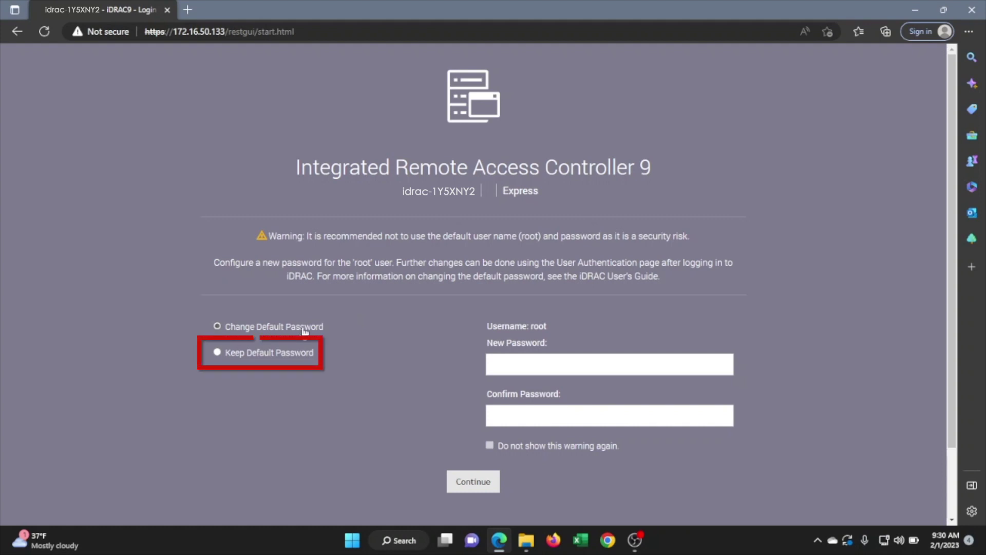
pyautogui.click(282, 352)
pyautogui.click(466, 487)
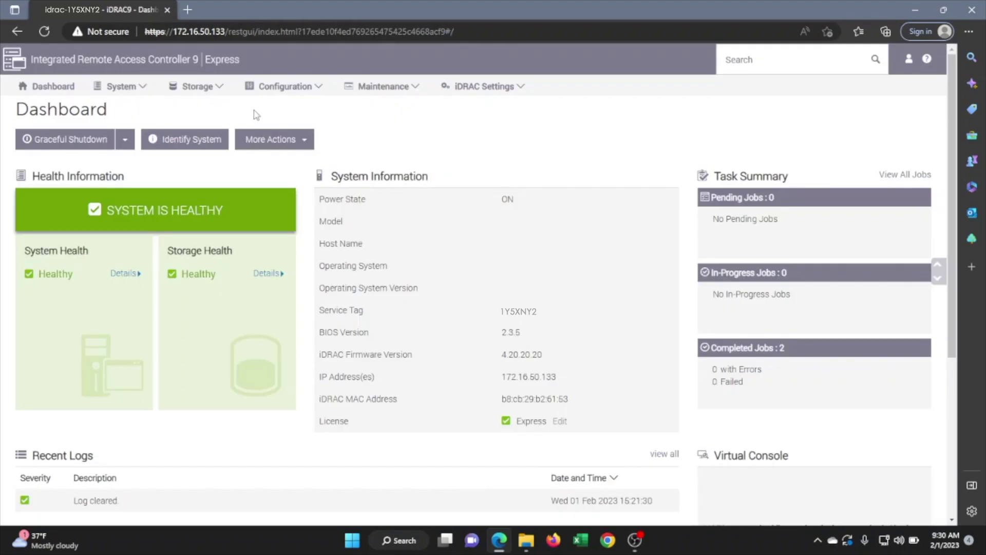
# Note the current Express license, then go to Configuration > Licenses.
pyautogui.moveTo(240, 59); pyautogui.dragTo(205, 70)
pyautogui.click(291, 124)
pyautogui.click(317, 89)
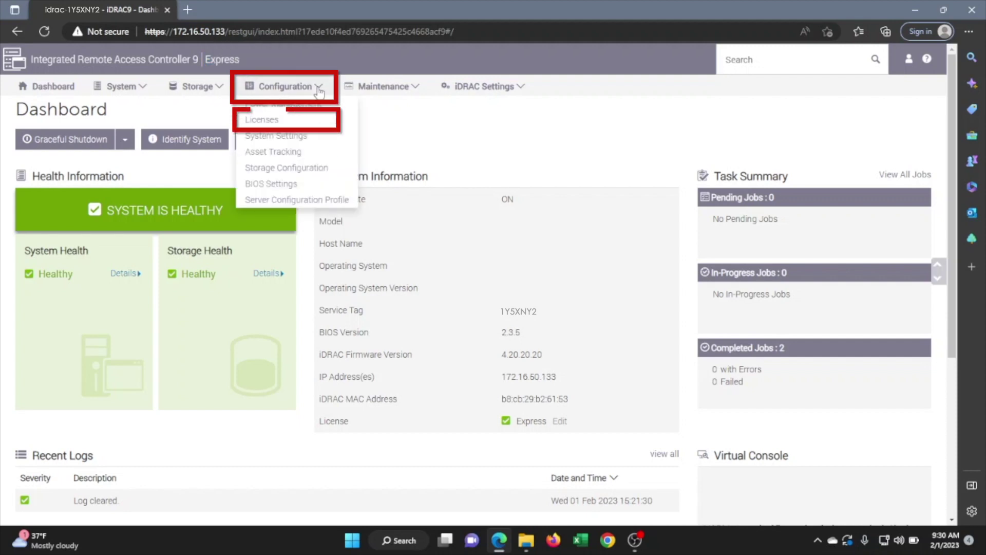
pyautogui.click(281, 121)
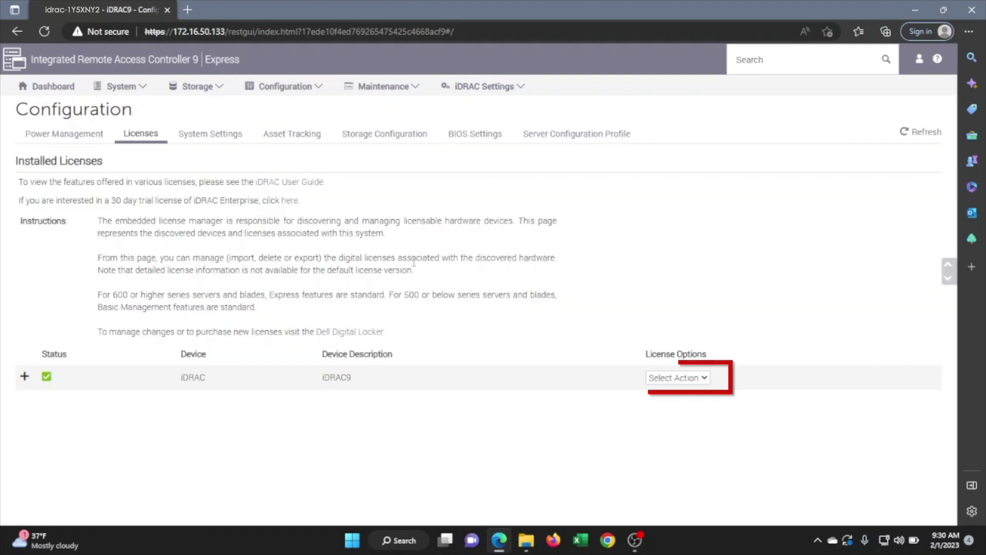
# Import the iDRAC9 enterprise license XML from the ENFAIN (D:) drive and upload it.
pyautogui.click(664, 379)
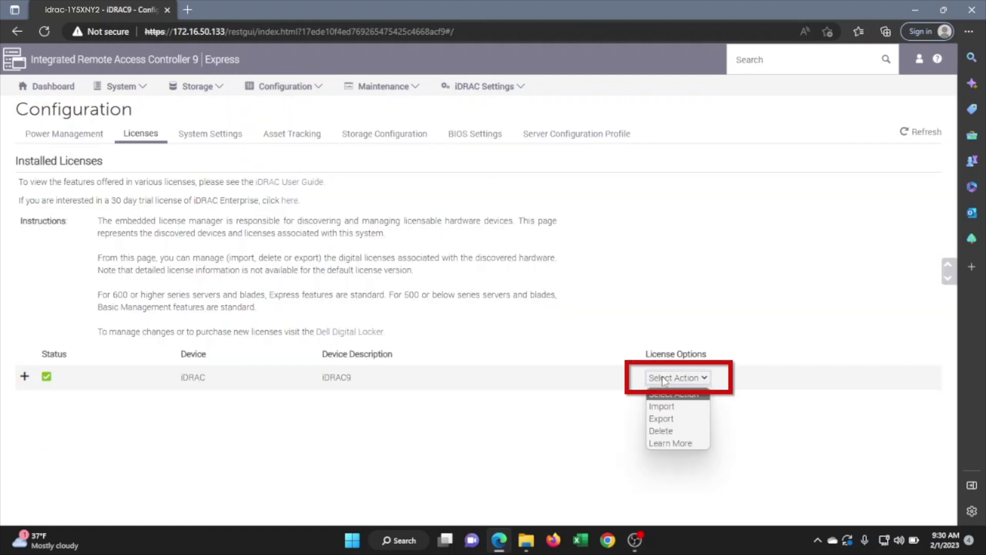
pyautogui.click(662, 407)
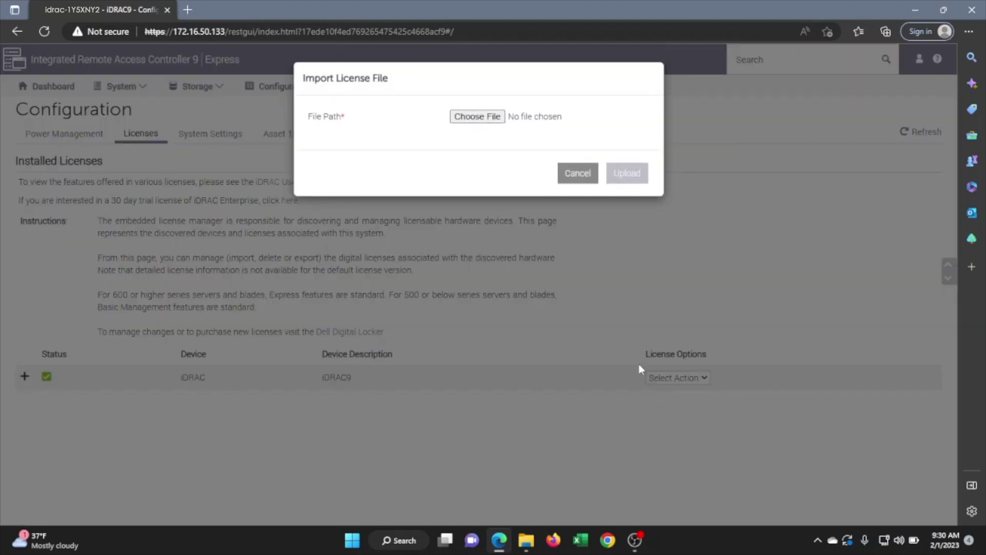
pyautogui.click(494, 118)
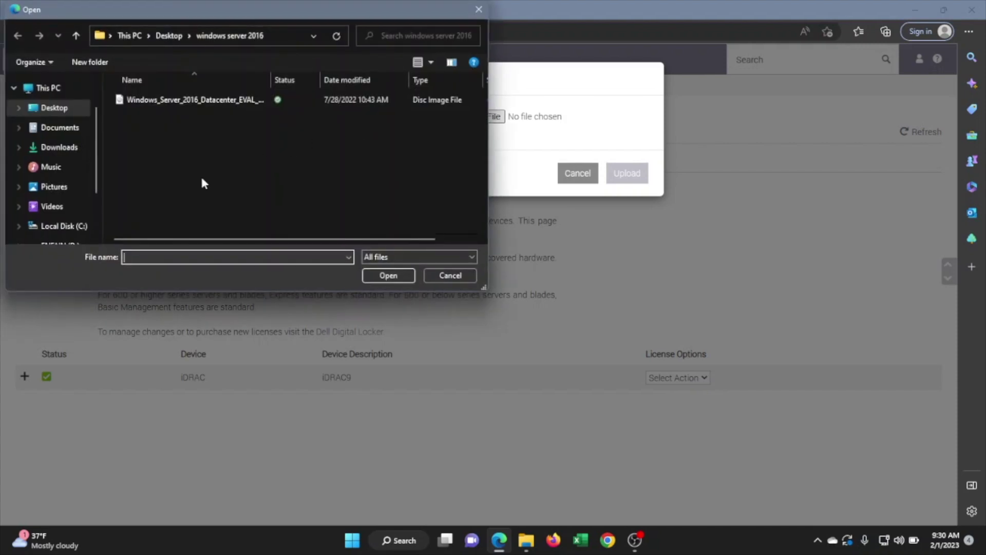
pyautogui.scroll(-1, 77, 220)
pyautogui.click(77, 220)
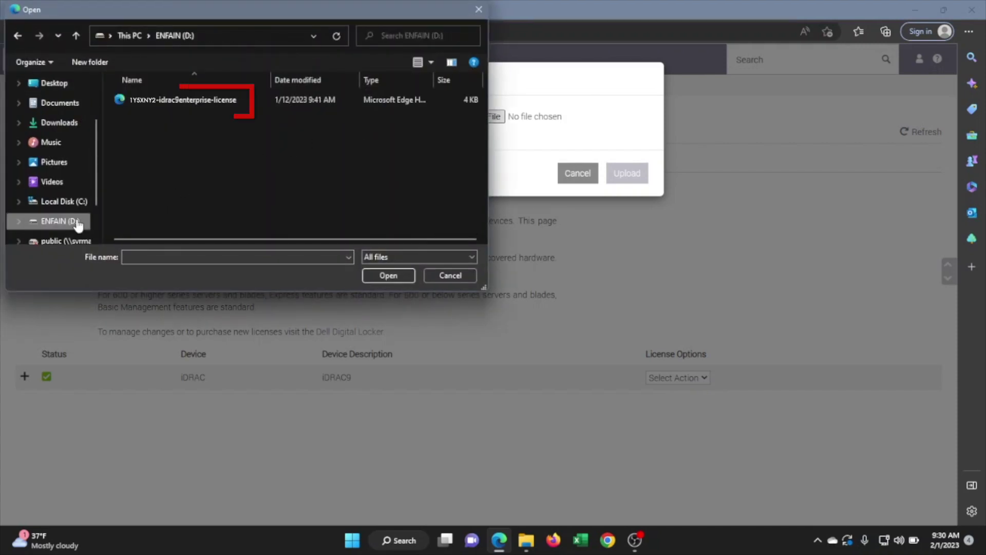
pyautogui.click(166, 97)
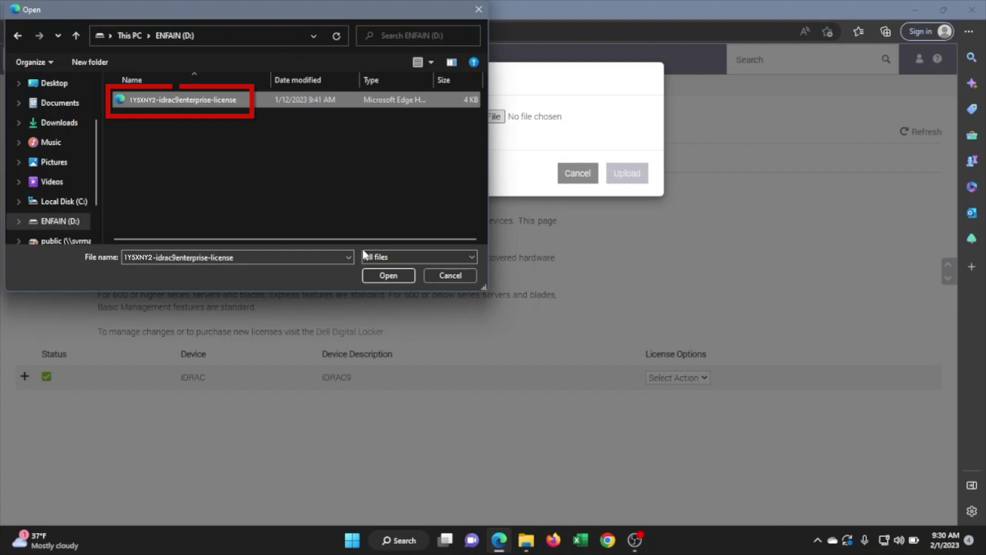
pyautogui.click(387, 275)
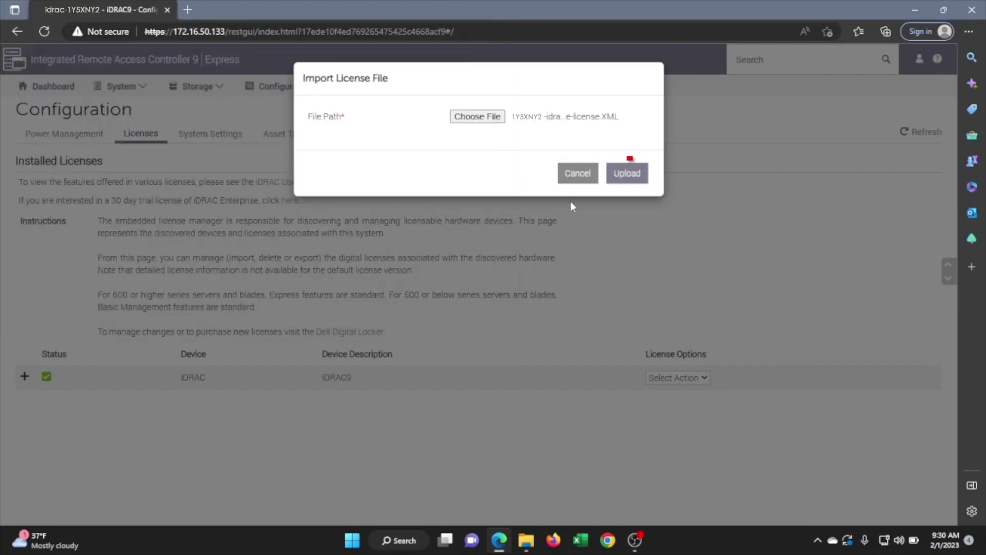
pyautogui.click(627, 174)
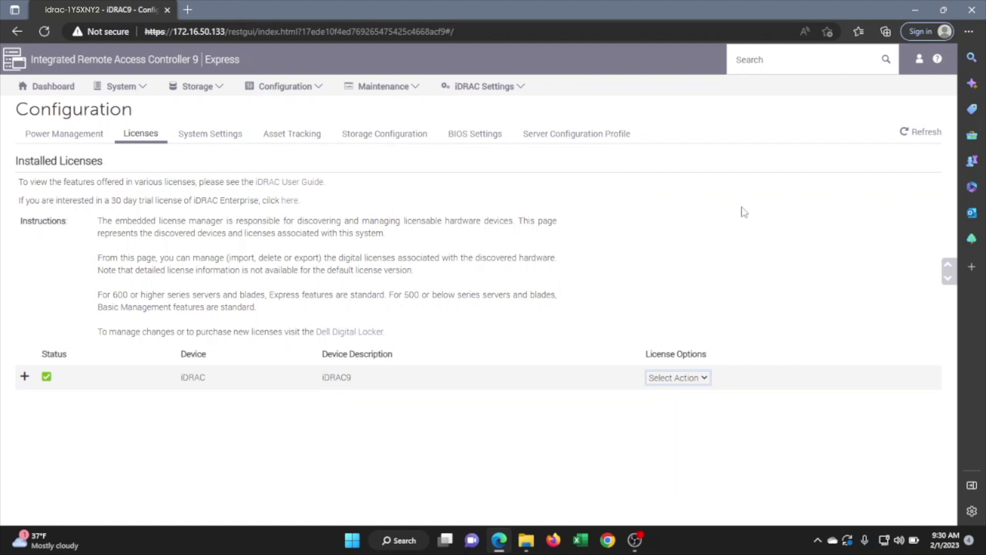
# Log out, sign back in with the default credentials, and highlight the Enterprise license on the Dashboard.
pyautogui.click(920, 62)
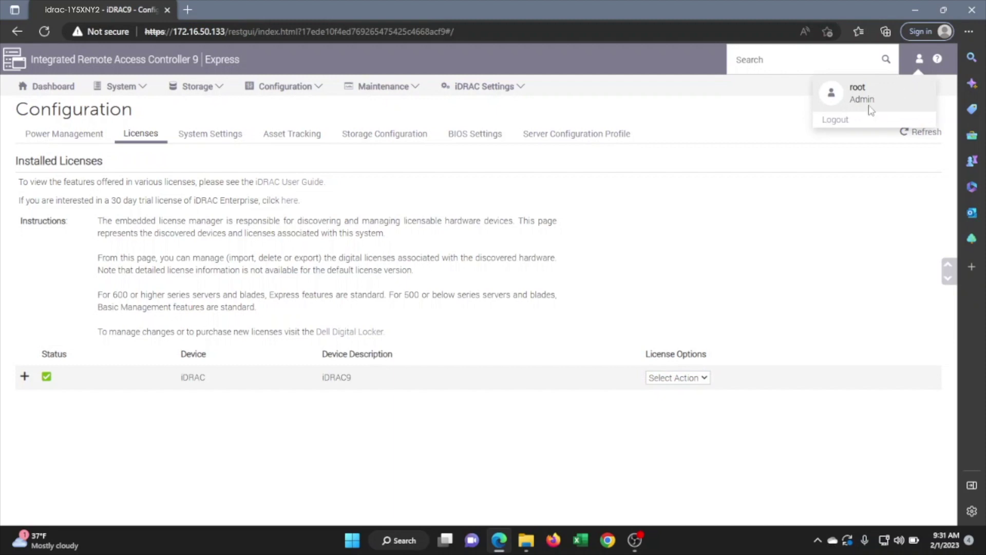
pyautogui.click(841, 123)
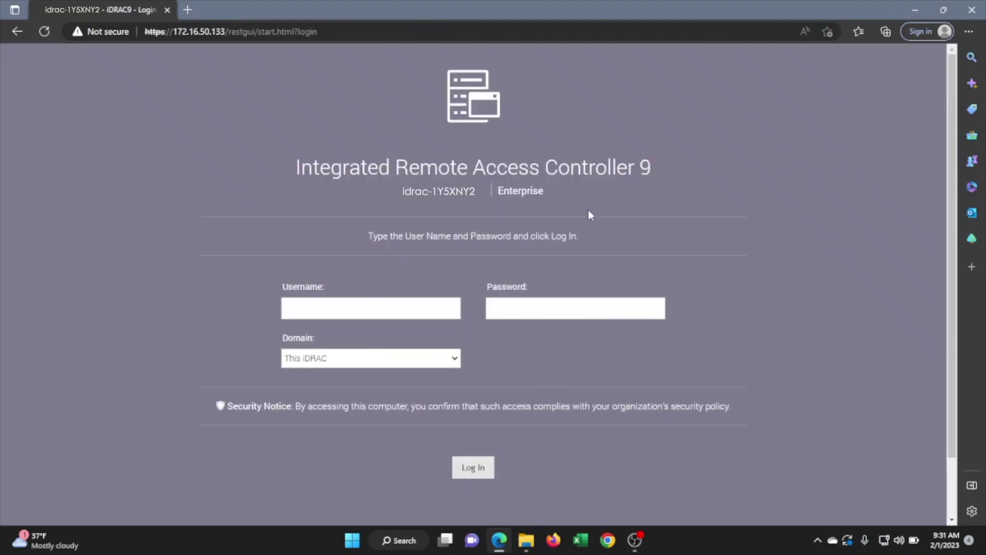
pyautogui.write('root')
pyautogui.press('Tab')
pyautogui.write('calvin')
pyautogui.press('Return')
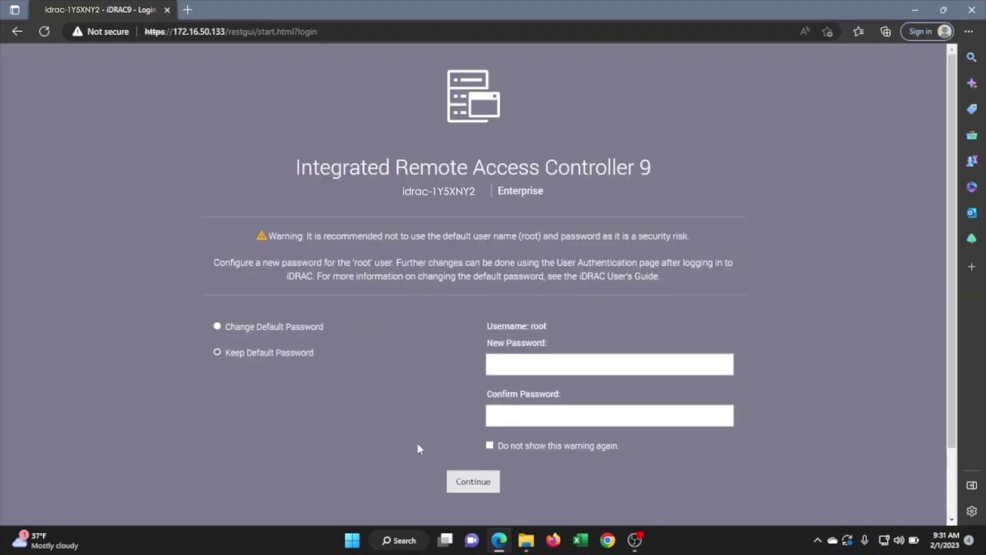
pyautogui.click(452, 484)
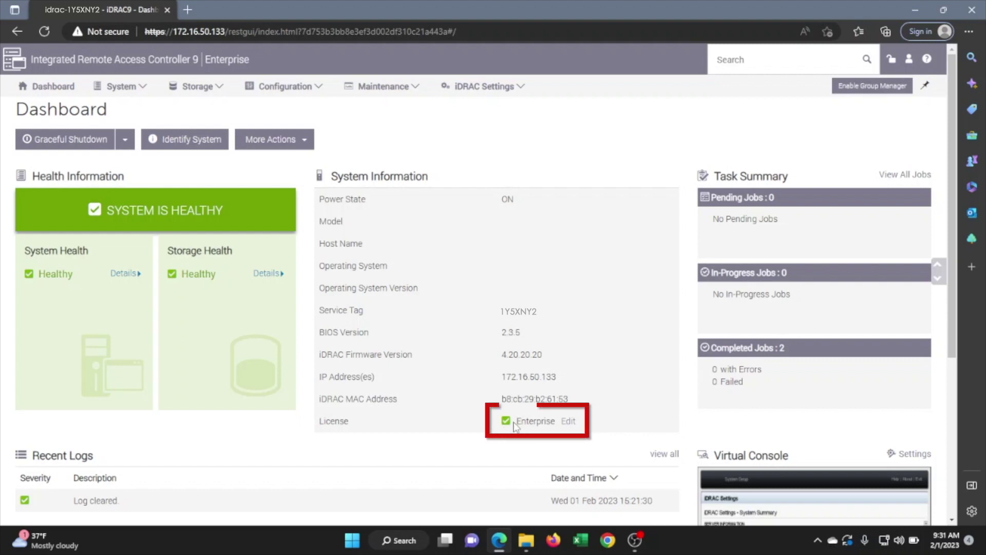
pyautogui.moveTo(515, 425); pyautogui.dragTo(557, 423)
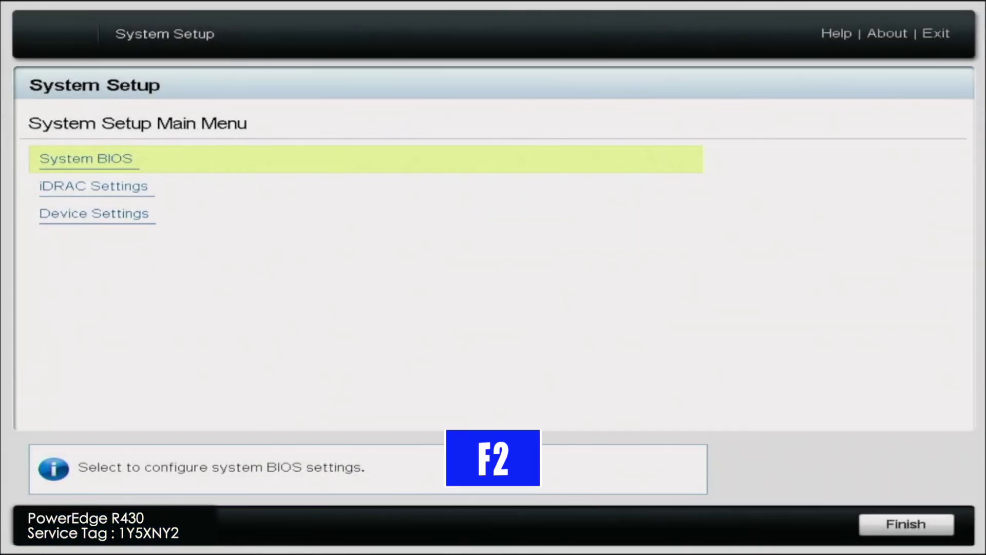
# Open iDRAC Settings > System Summary to view the iDRAC License as Enterprise.
pyautogui.press('Down')
pyautogui.press('Return')
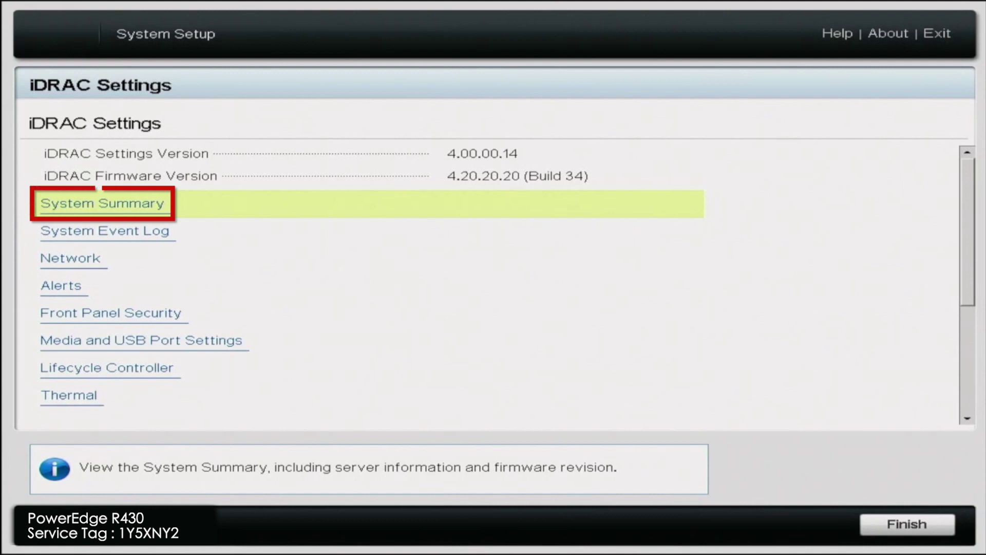
pyautogui.press('Return')
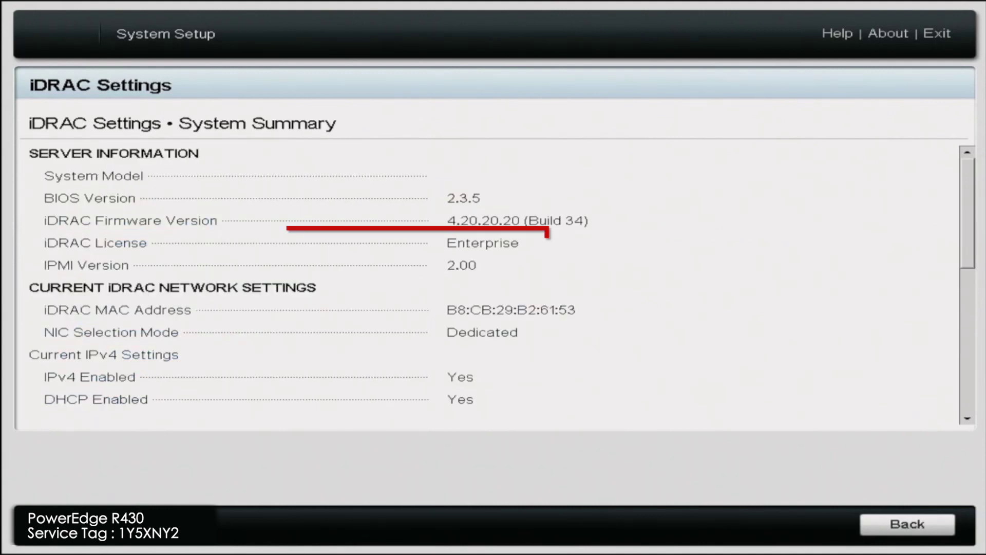